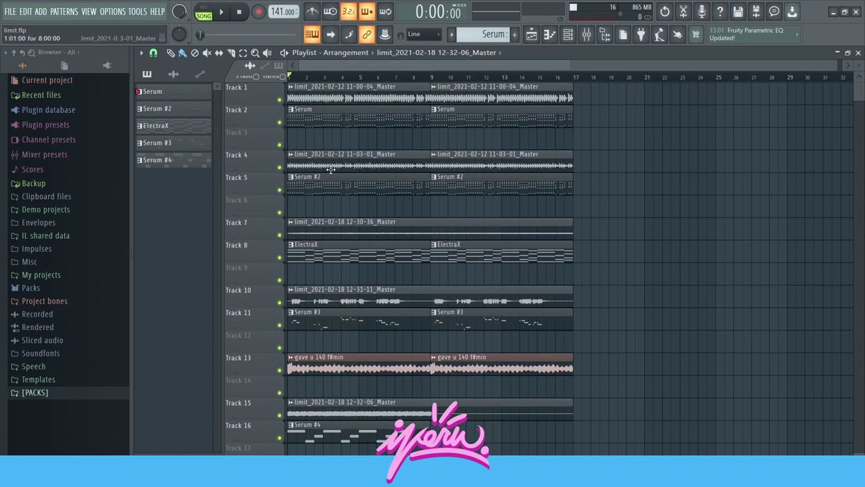
# Solo and play Tracks 1–2, then Tracks 4–5, stopping playback after each.
pyautogui.keyDown('ctrl'); pyautogui.click(279, 99); pyautogui.keyUp('ctrl')
pyautogui.click(279, 122)
pyautogui.press('space')
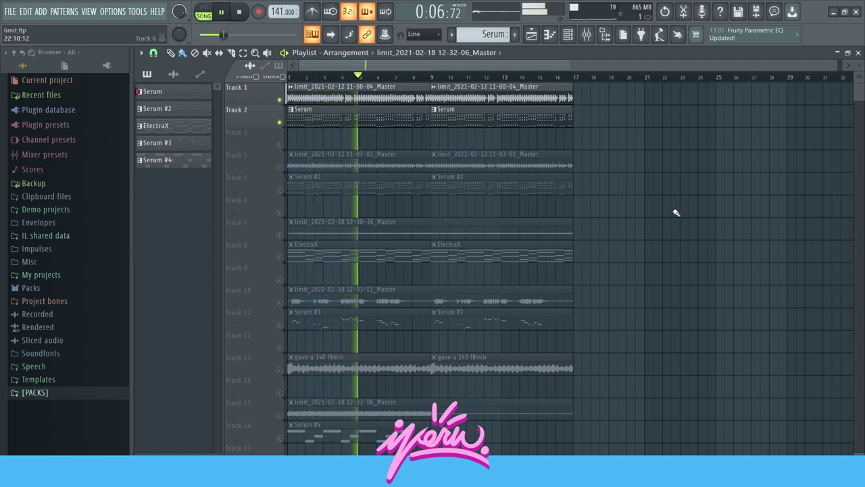
pyautogui.press('space')
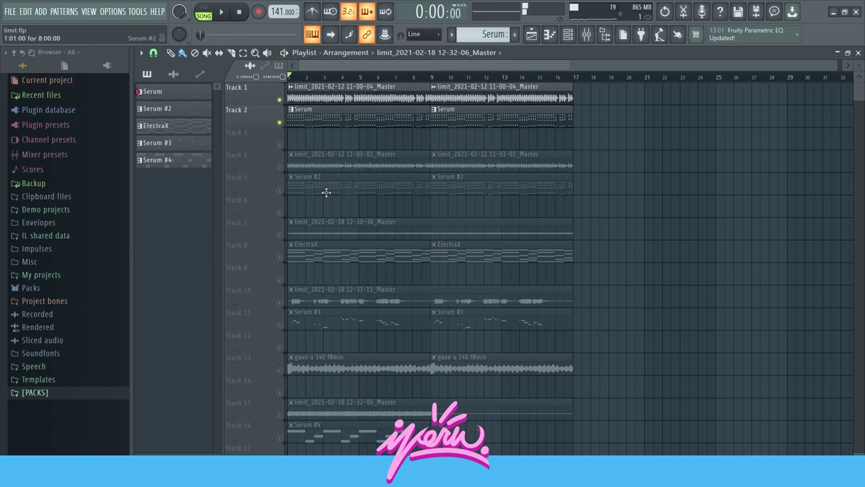
pyautogui.keyDown('ctrl'); pyautogui.click(279, 167); pyautogui.keyUp('ctrl')
pyautogui.click(279, 190)
pyautogui.press('space')
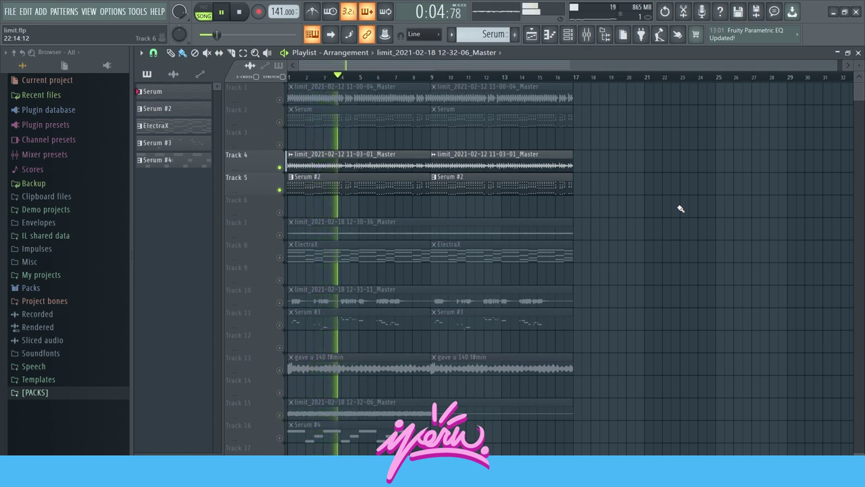
pyautogui.press('space')
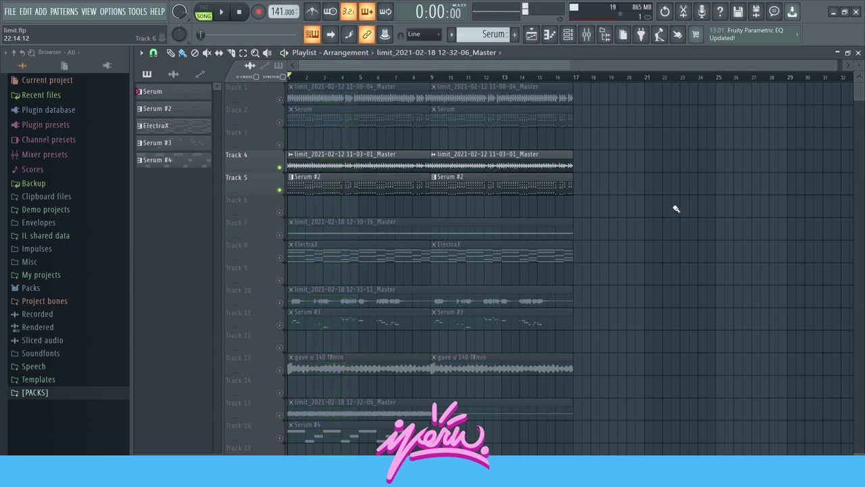
# Solo and audition Tracks 7–8, then Tracks 10–11.
pyautogui.rightClick(280, 235)
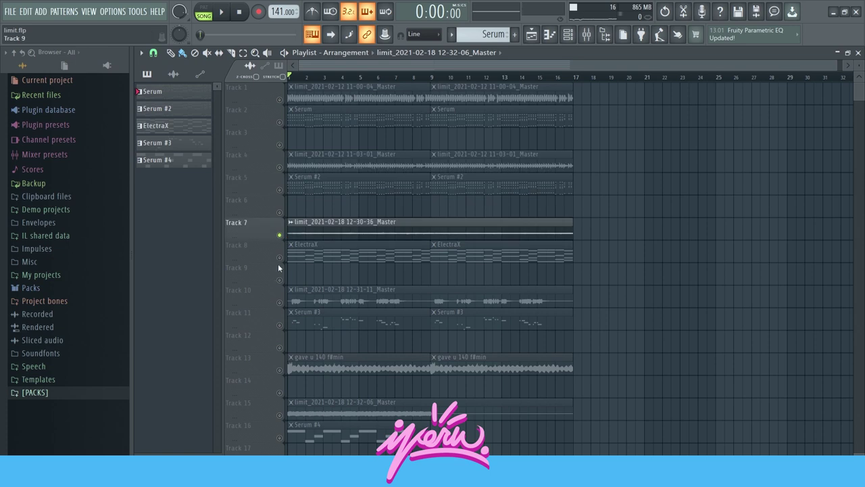
pyautogui.click(279, 258)
pyautogui.press('space')
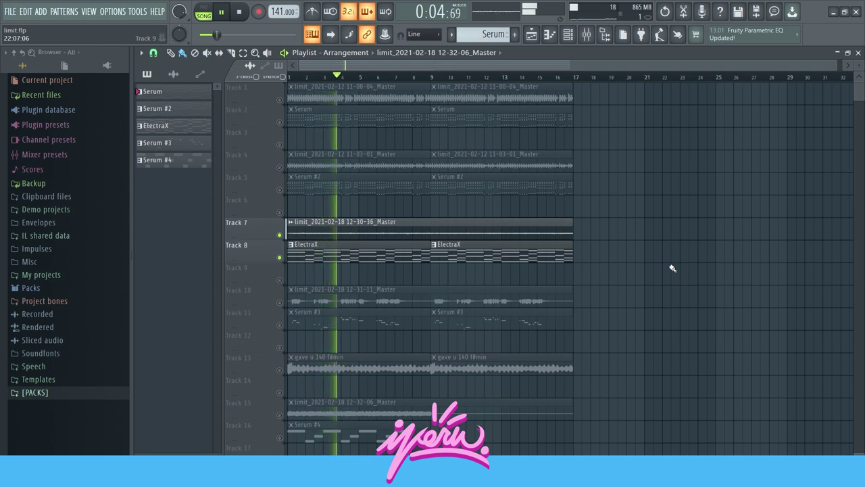
pyautogui.press('space')
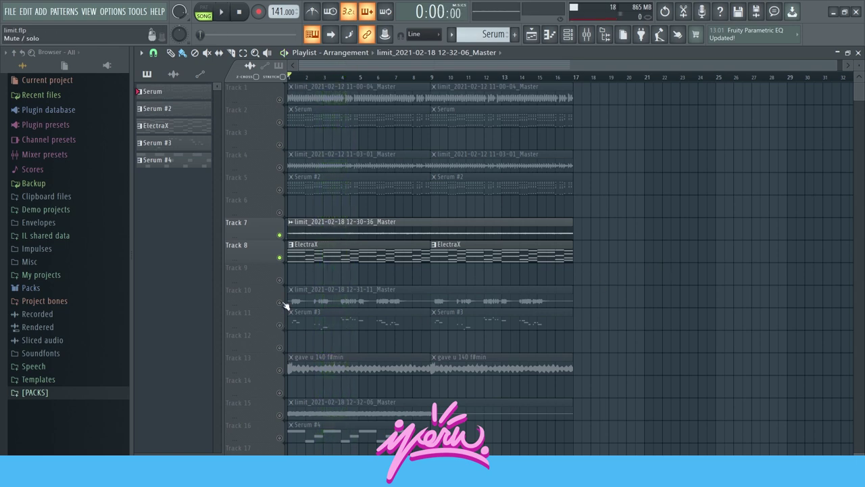
pyautogui.rightClick(279, 302)
pyautogui.click(279, 326)
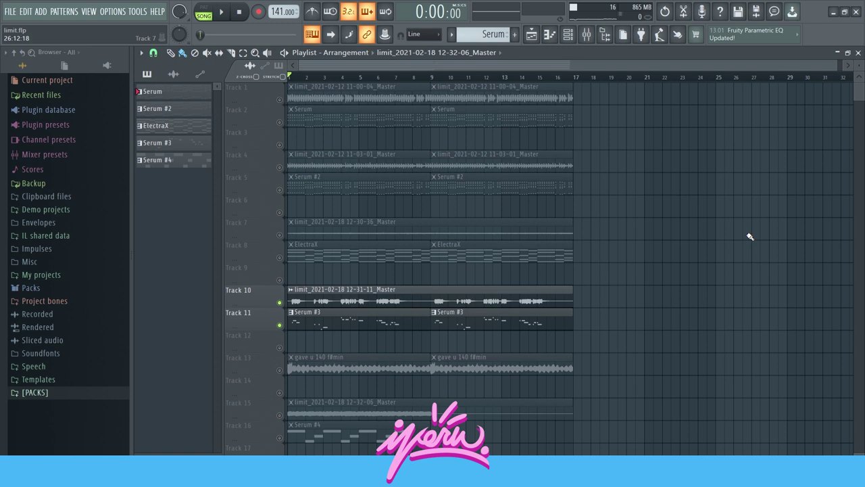
pyautogui.press('space')
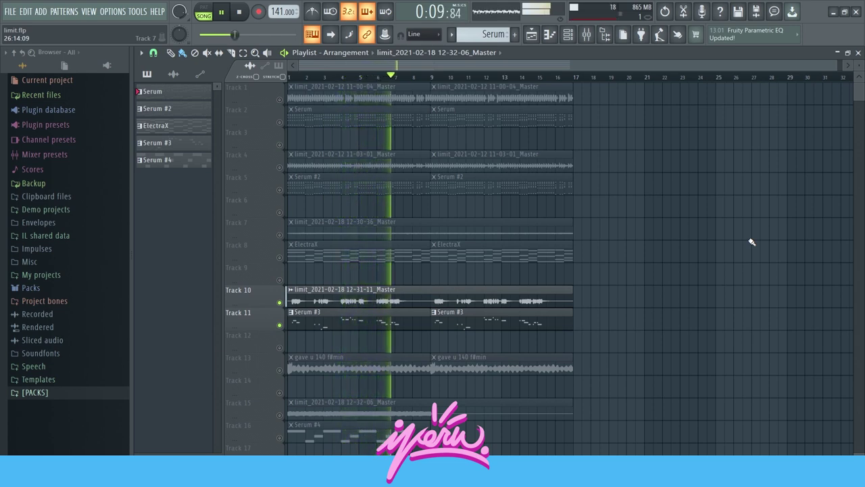
pyautogui.press('space')
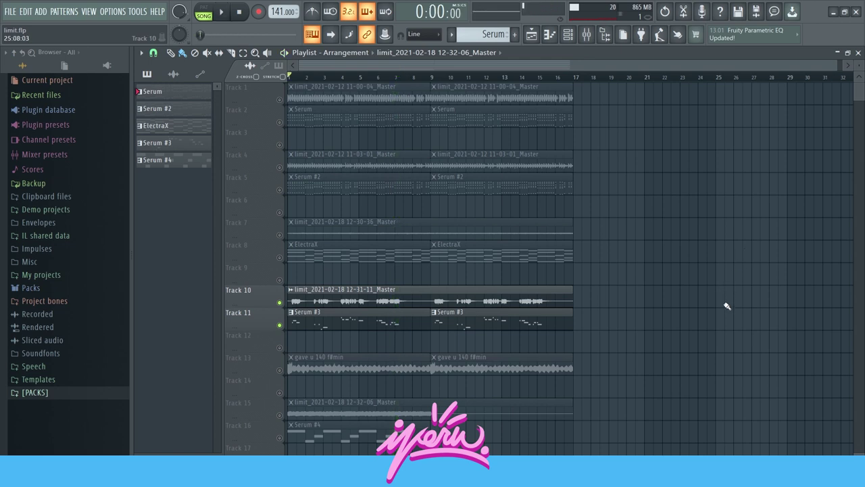
# Play the Track 13 vocal loop alone, then solo Tracks 15 and 16.
pyautogui.keyDown('ctrl'); pyautogui.click(279, 369); pyautogui.keyUp('ctrl')
pyautogui.press('space')
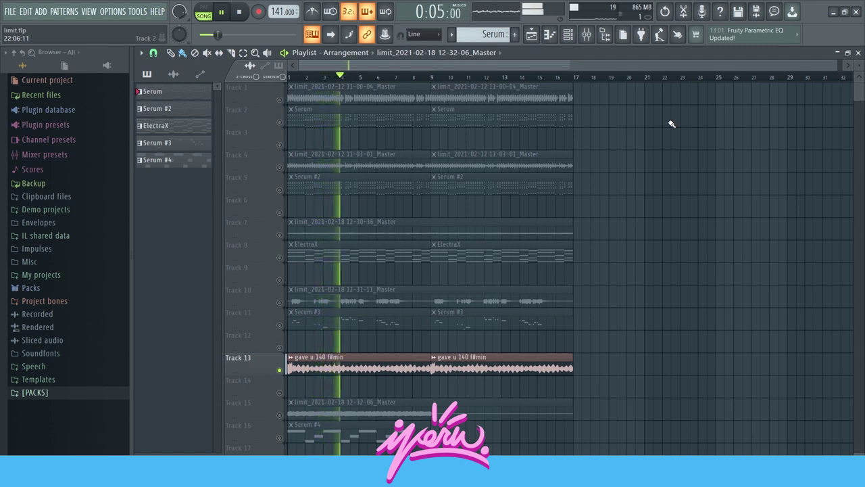
pyautogui.press('space')
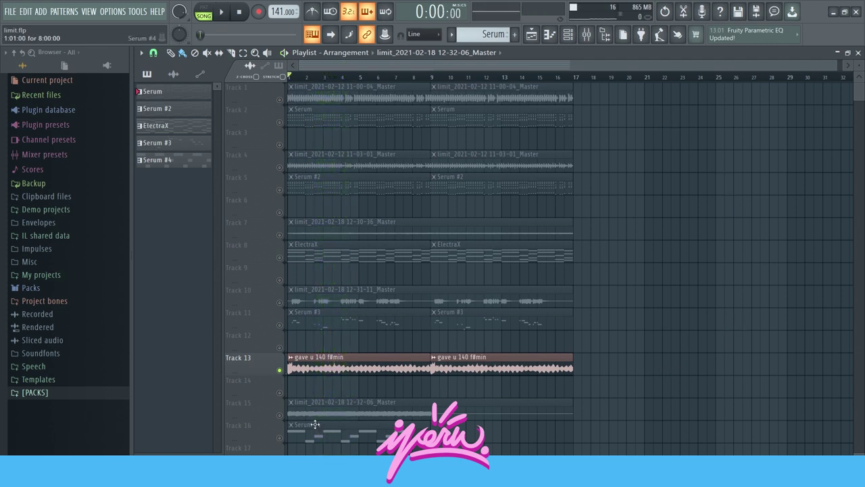
pyautogui.keyDown('ctrl'); pyautogui.click(279, 415); pyautogui.keyUp('ctrl')
pyautogui.click(279, 438)
# Play Tracks 15–16 and select all the Serum notes in bar 1.
pyautogui.press('space')
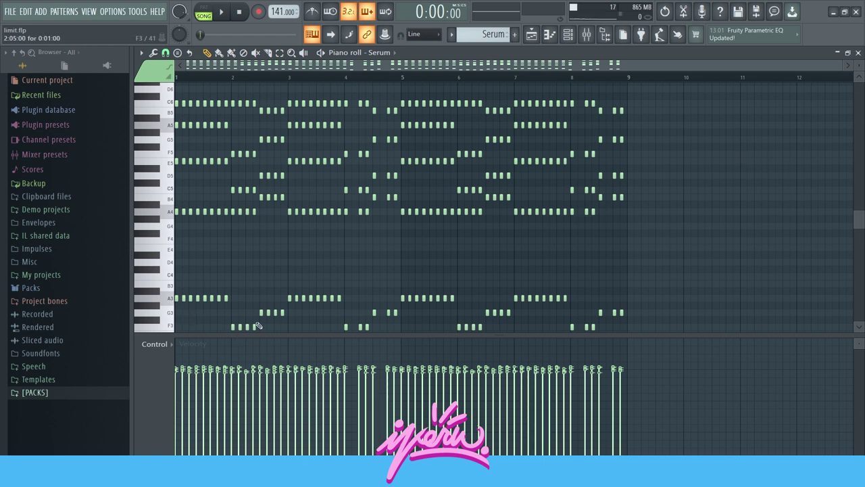
pyautogui.scroll(3, 272, 313)
pyautogui.moveTo(338, 91); pyautogui.dragTo(66, 332)
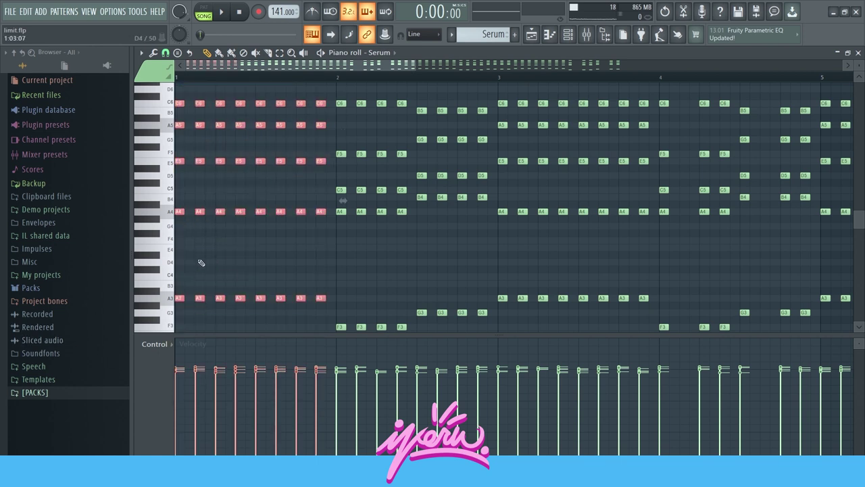
# Select the opening chord notes of bar 2, then the next group of four chords.
pyautogui.scroll(3, 216, 267)
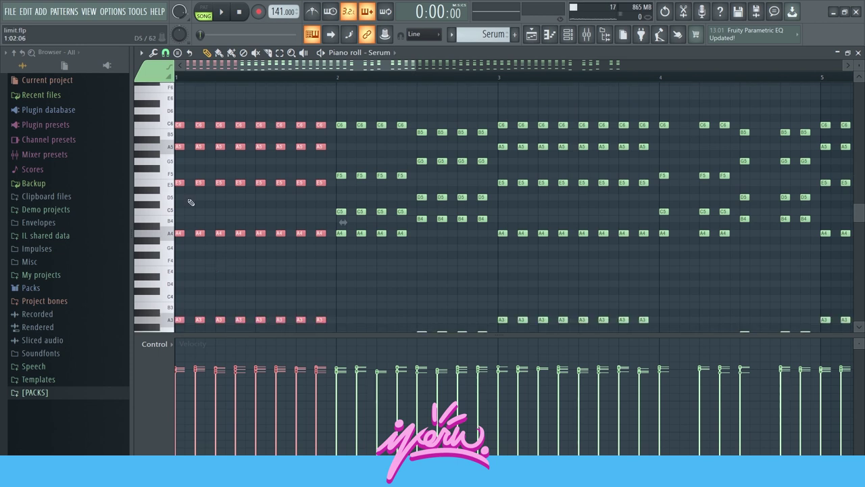
pyautogui.scroll(2, 190, 210)
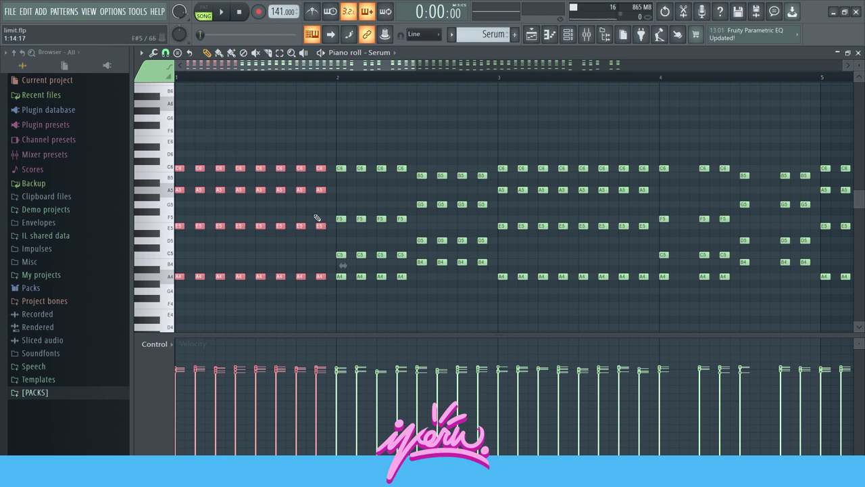
pyautogui.scroll(-2, 316, 218)
pyautogui.moveTo(341, 119); pyautogui.dragTo(410, 317)
pyautogui.scroll(6, 409, 317)
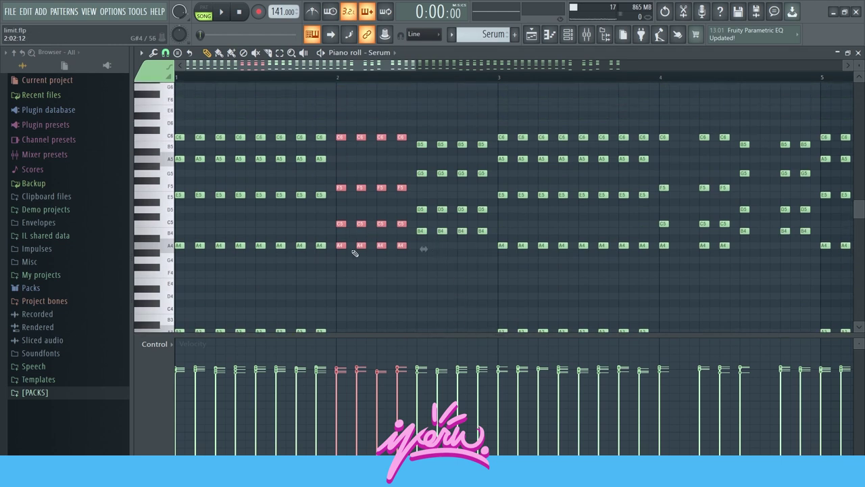
pyautogui.scroll(-1, 422, 114)
pyautogui.moveTo(420, 108); pyautogui.dragTo(488, 334)
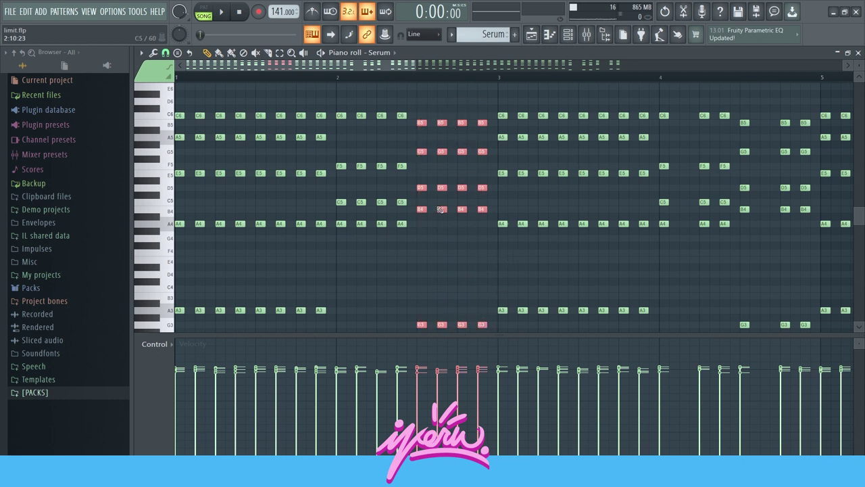
pyautogui.moveTo(335, 193); pyautogui.dragTo(405, 235)
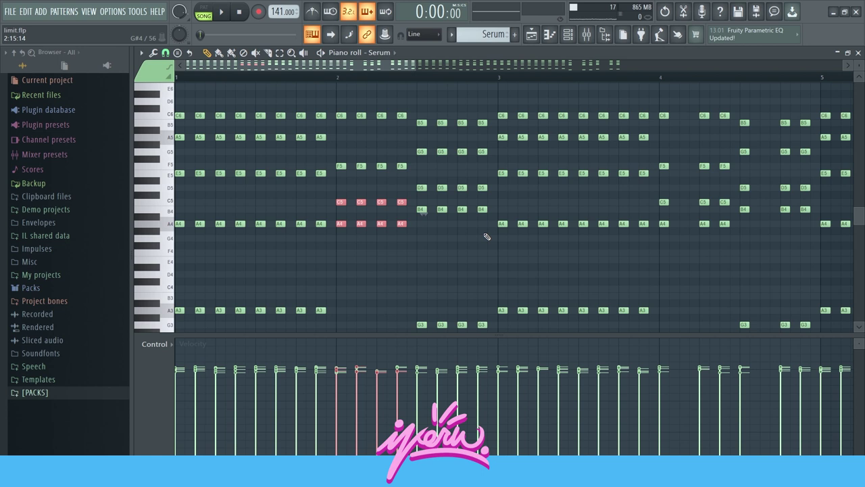
pyautogui.hotkey('ctrl', 'Up')
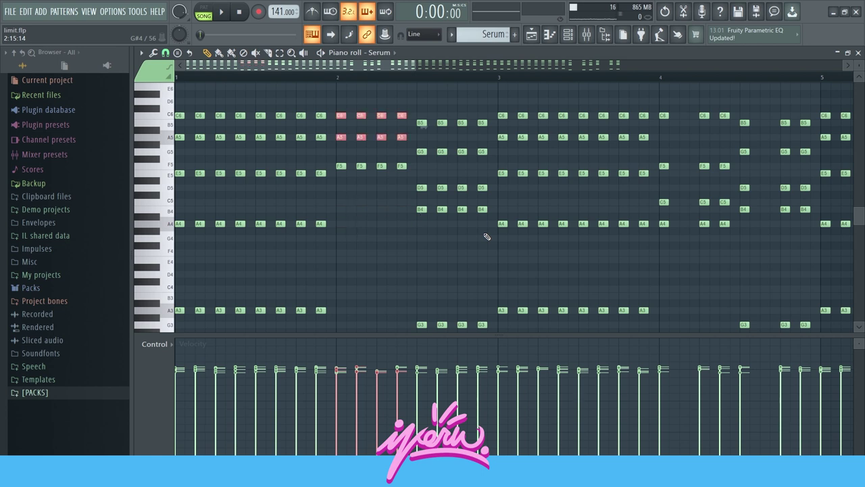
pyautogui.hotkey('ctrl', 'Down')
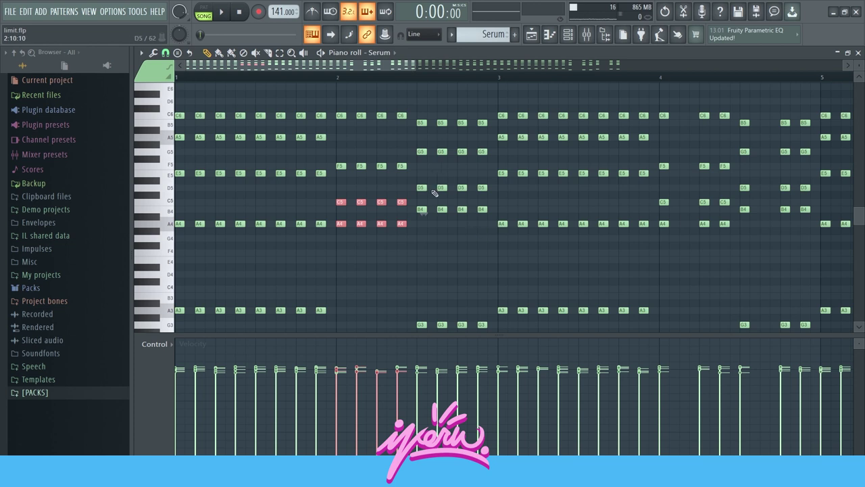
pyautogui.moveTo(418, 179); pyautogui.dragTo(489, 230)
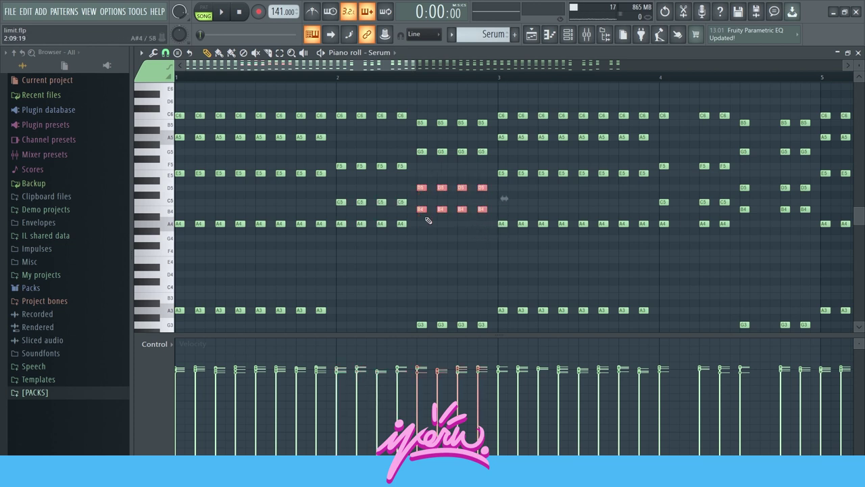
pyautogui.hotkey('ctrl', 'Up')
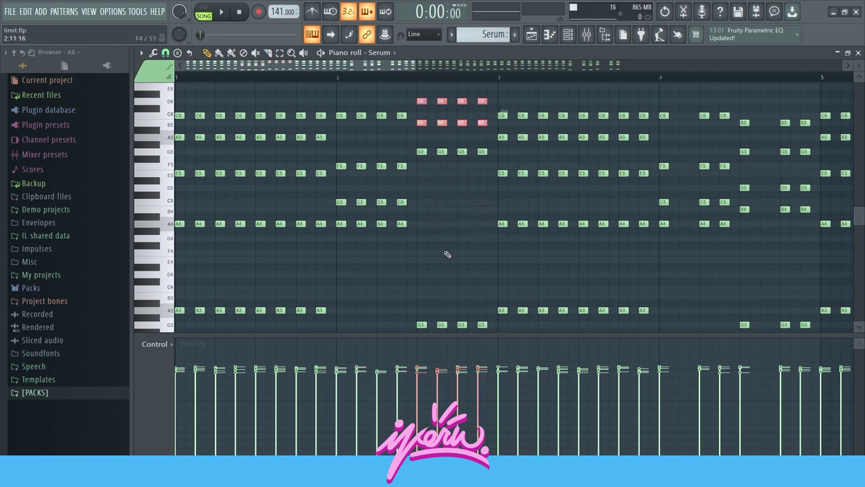
pyautogui.hotkey('ctrl', 'Down')
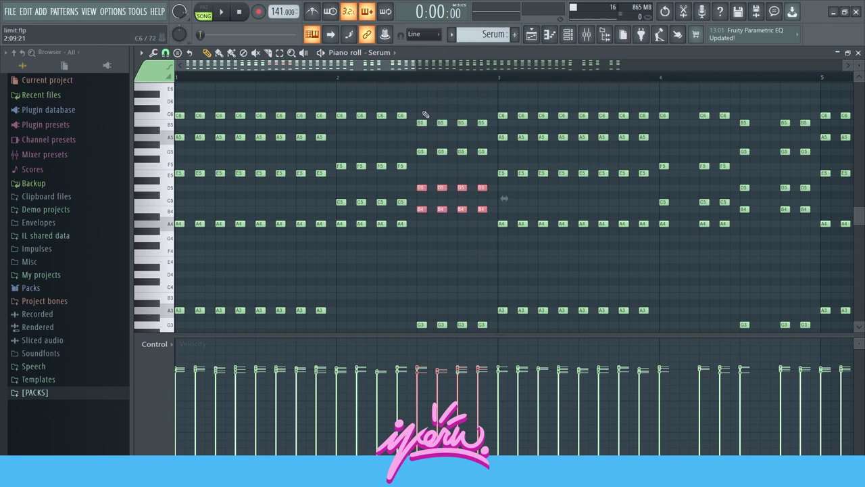
pyautogui.hotkey('ctrl', 'd')
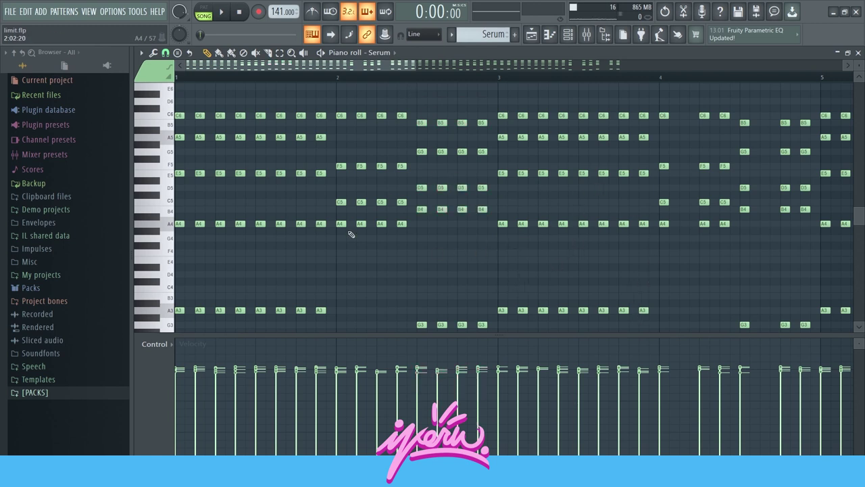
pyautogui.moveTo(484, 126); pyautogui.dragTo(340, 108)
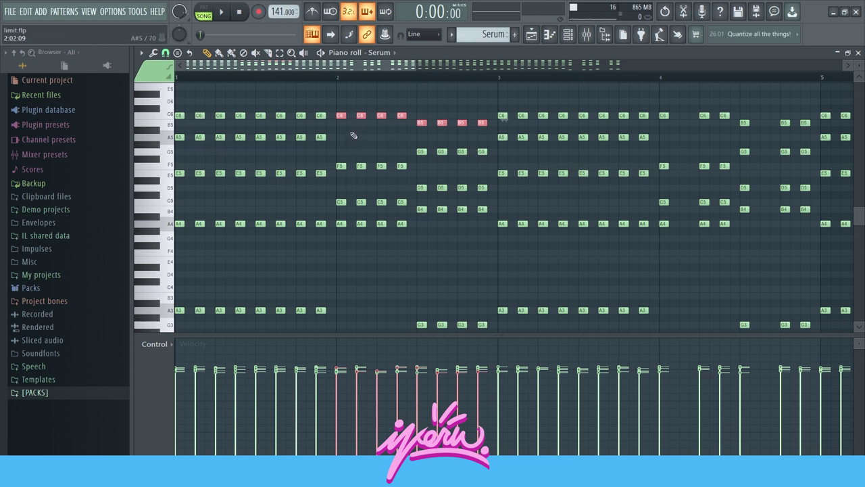
pyautogui.moveTo(332, 116); pyautogui.dragTo(174, 135)
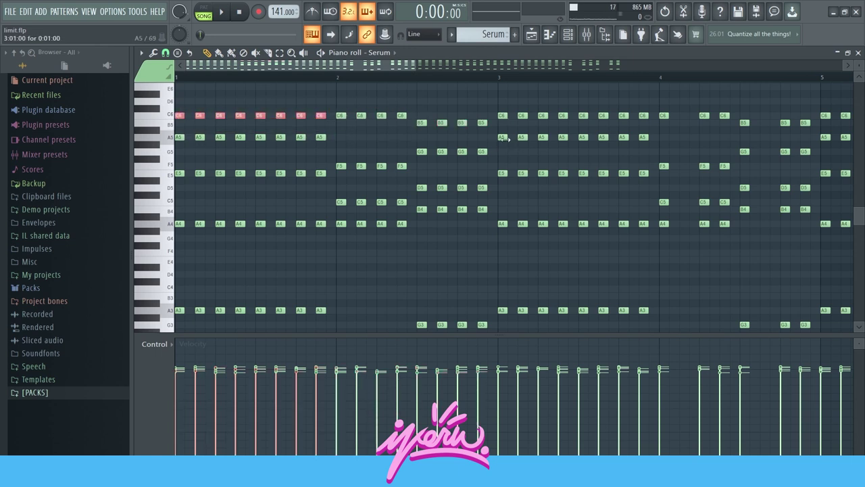
# Select the C6 notes in bar 1 and scroll through the Serum chord pattern.
pyautogui.scroll(-2, 498, 265)
pyautogui.click(497, 266)
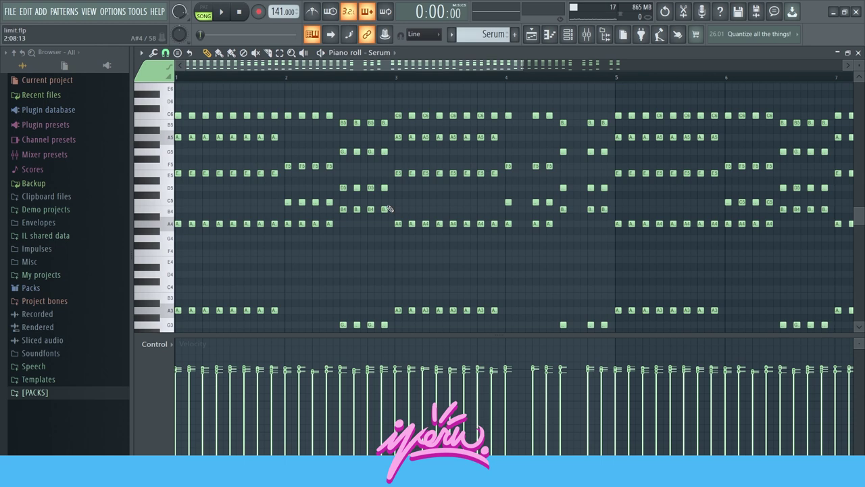
pyautogui.scroll(2, 624, 266)
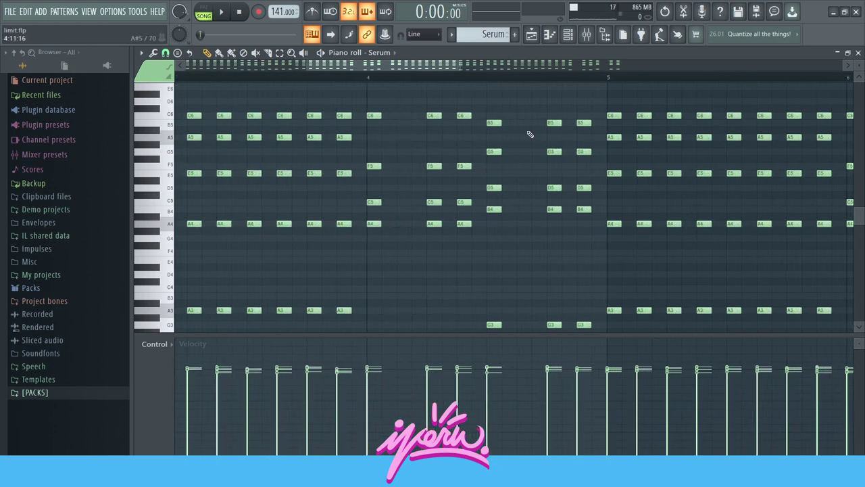
pyautogui.scroll(-1, 467, 299)
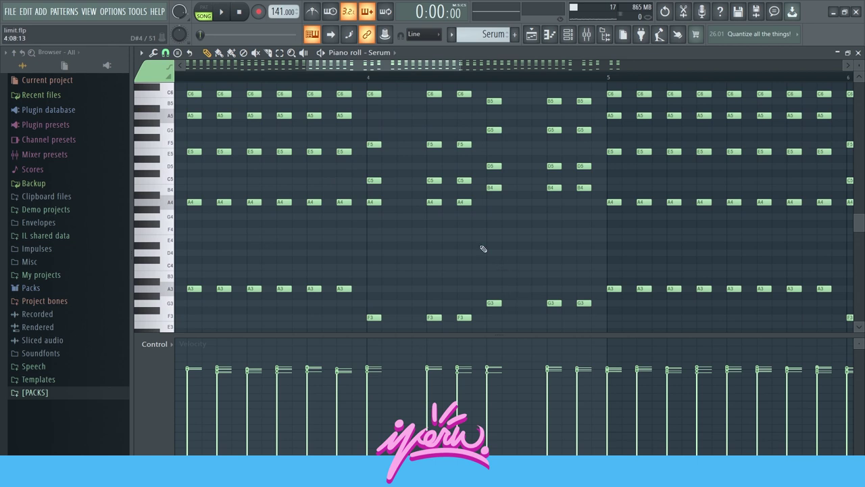
pyautogui.scroll(-4, 482, 248)
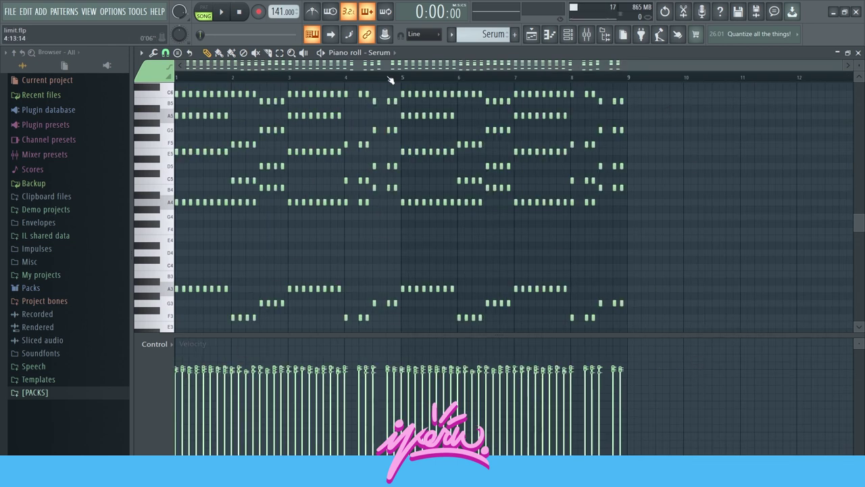
pyautogui.press('F5')
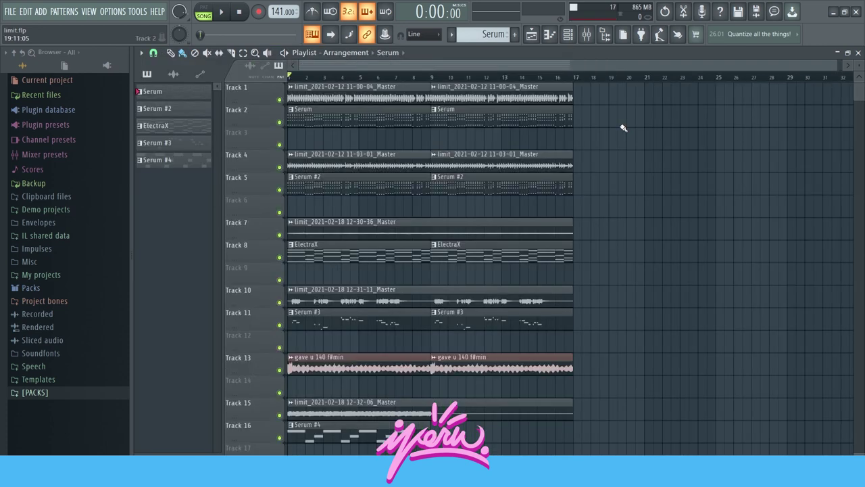
pyautogui.doubleClick(354, 191)
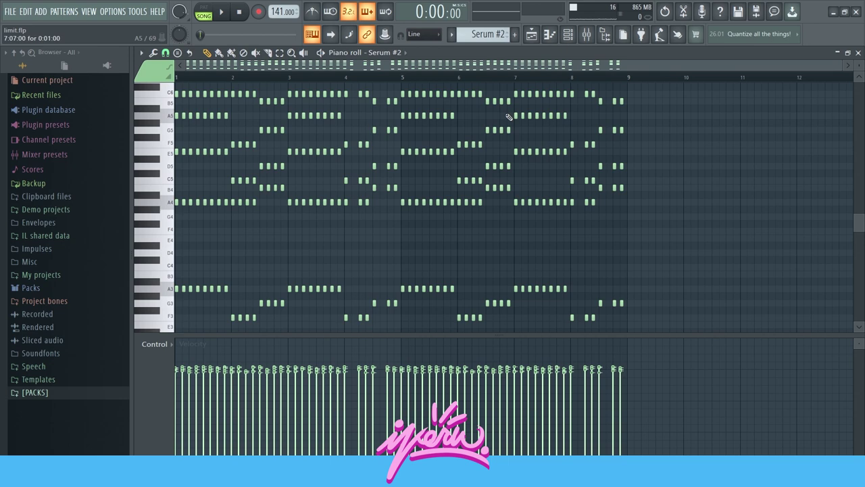
pyautogui.scroll(4, 530, 219)
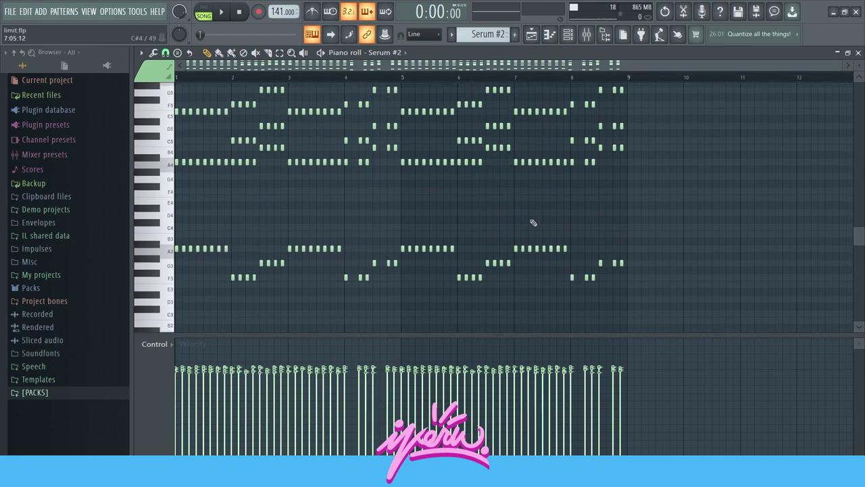
pyautogui.press('F5')
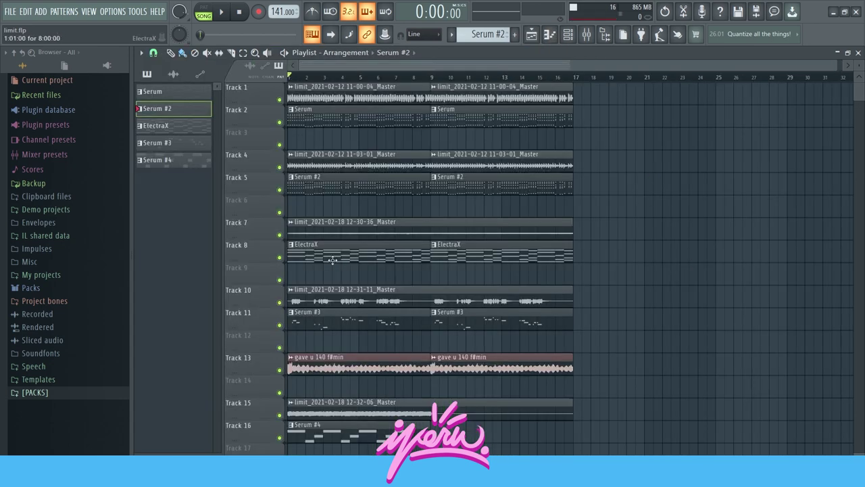
pyautogui.doubleClick(332, 260)
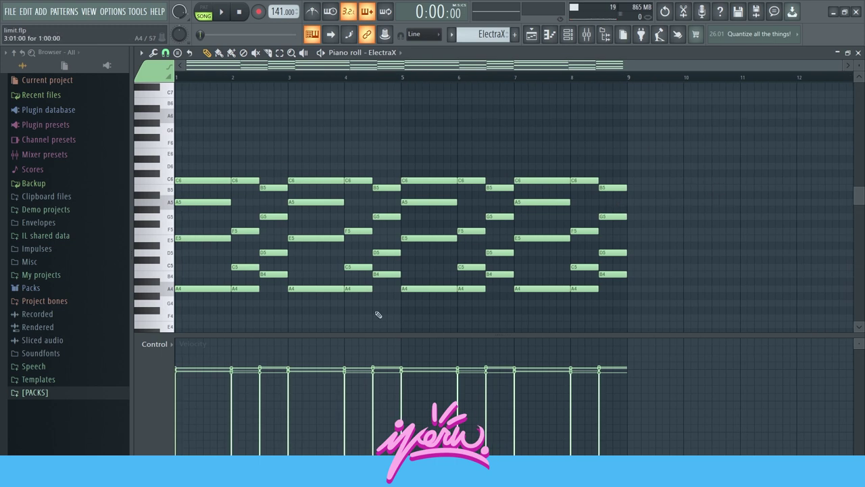
pyautogui.scroll(-1, 313, 277)
pyautogui.scroll(1, 304, 264)
pyautogui.press('F5')
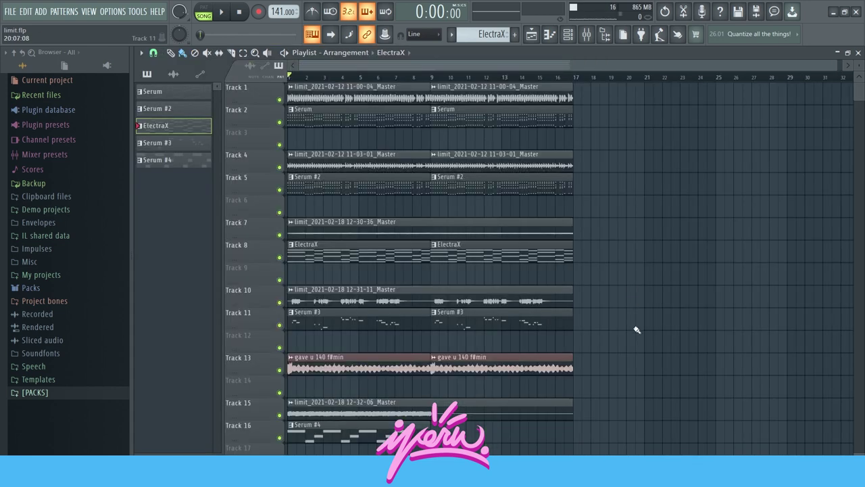
# Open the Serum #3 pattern, clear the bars 1–9 time selection, and return to the playlist.
pyautogui.doubleClick(350, 317)
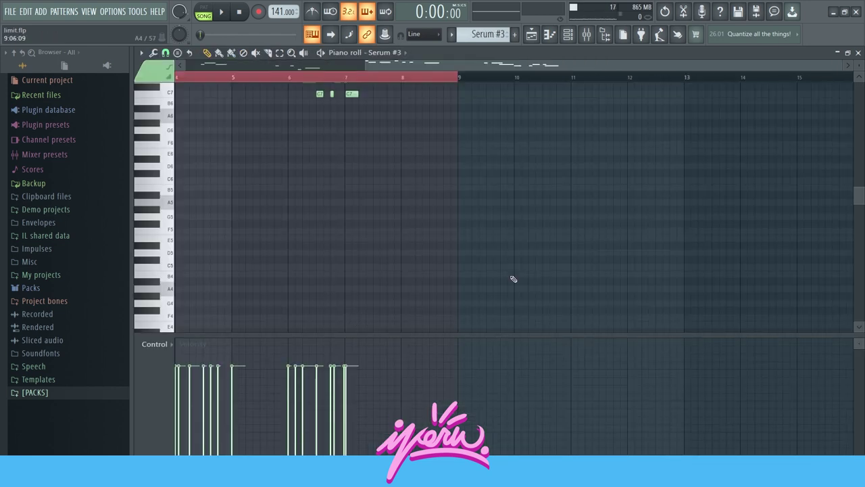
pyautogui.scroll(4, 466, 251)
pyautogui.click(402, 81)
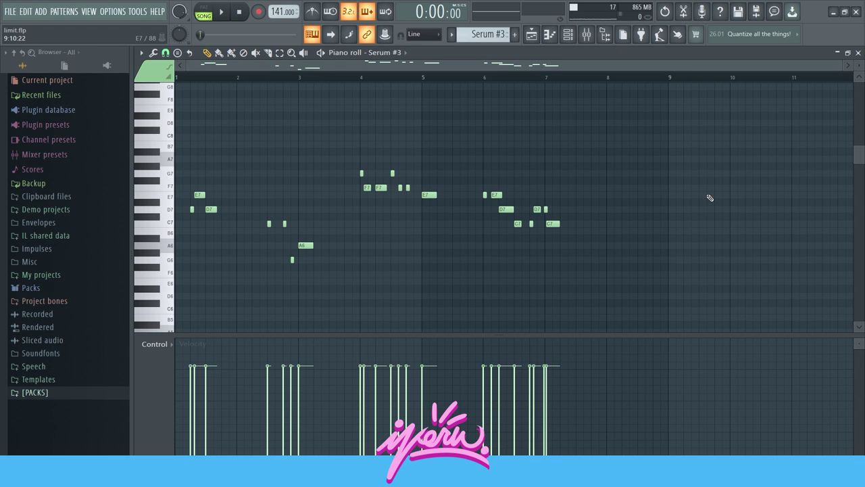
pyautogui.press('F5')
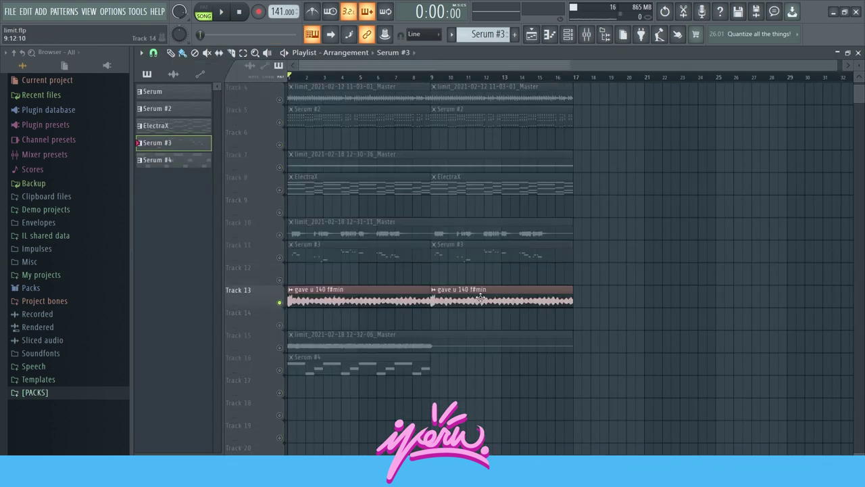
# Play and stop the song, then unsolo the vocal loop on Track 13.
pyautogui.press('space')
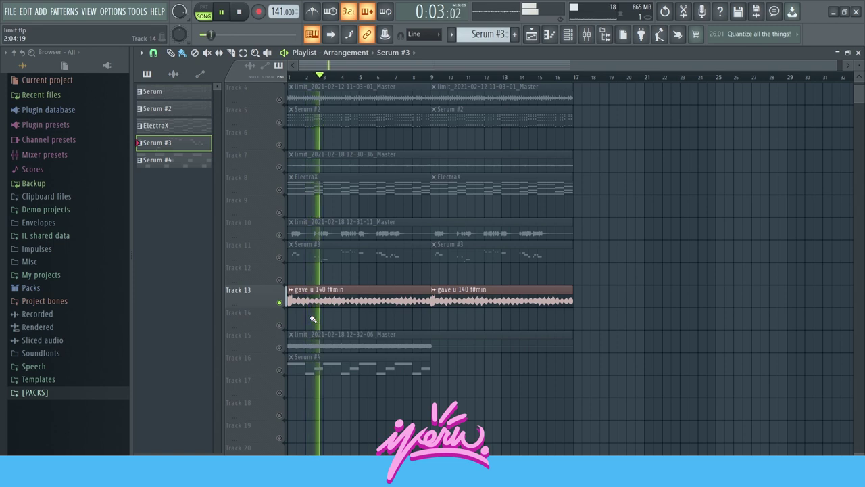
pyautogui.press('space')
pyautogui.keyDown('ctrl'); pyautogui.click(279, 302); pyautogui.keyUp('ctrl')
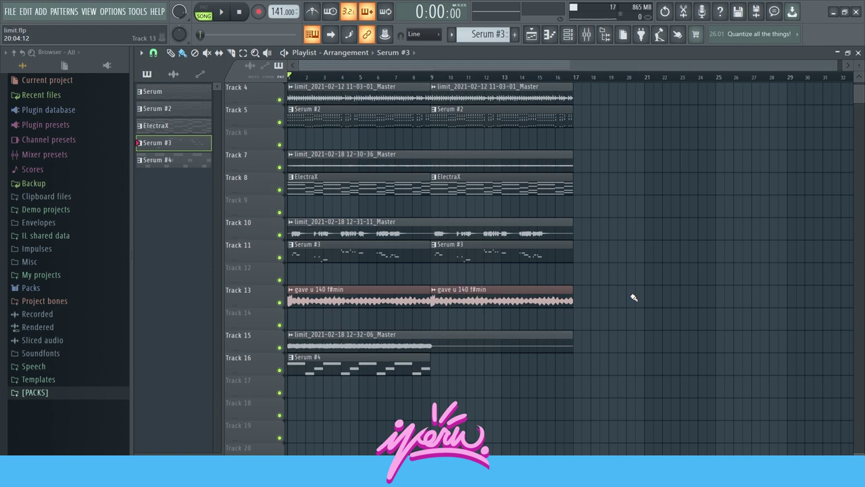
pyautogui.scroll(1, 602, 357)
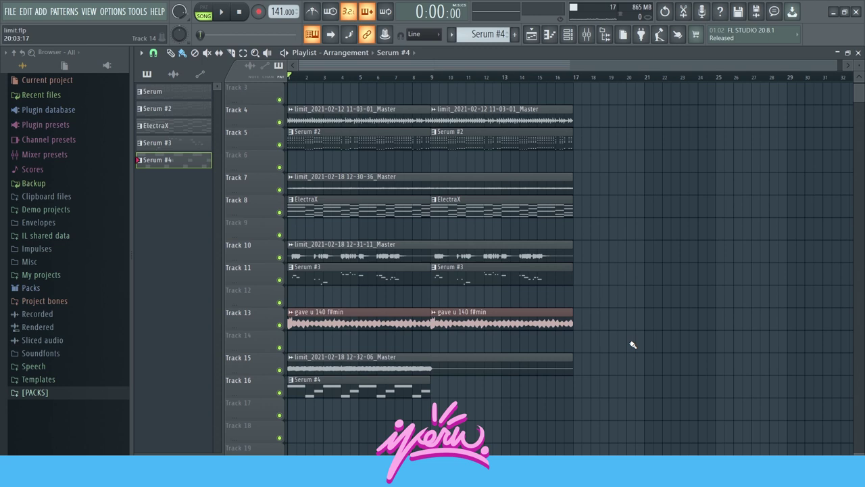
# View the Serum #4 pattern's A4, G4 and F4 notes, then leave the piano roll.
pyautogui.doubleClick(351, 391)
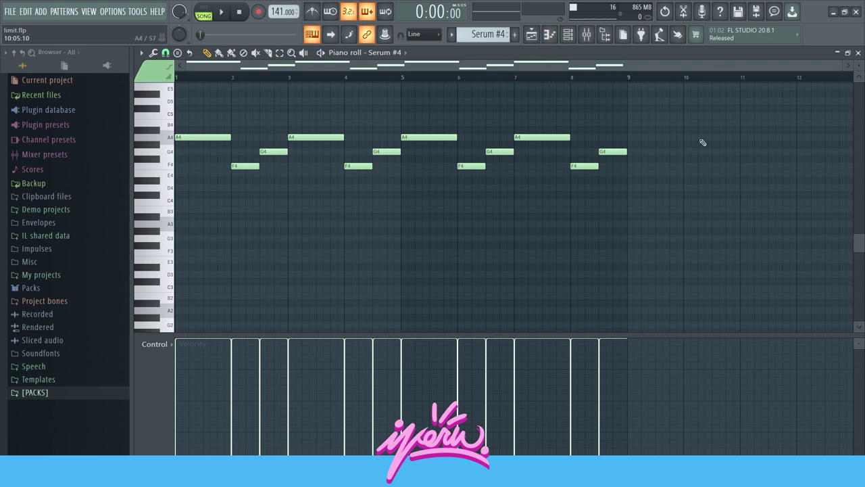
pyautogui.scroll(2, 700, 140)
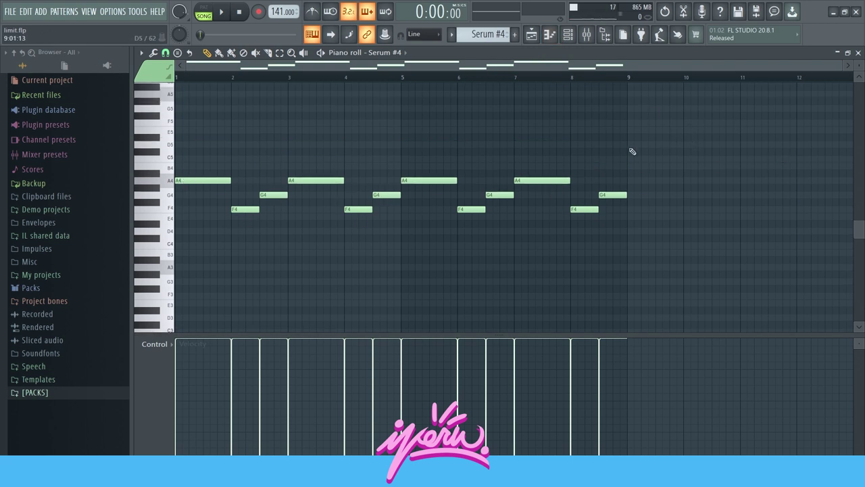
pyautogui.press('F5')
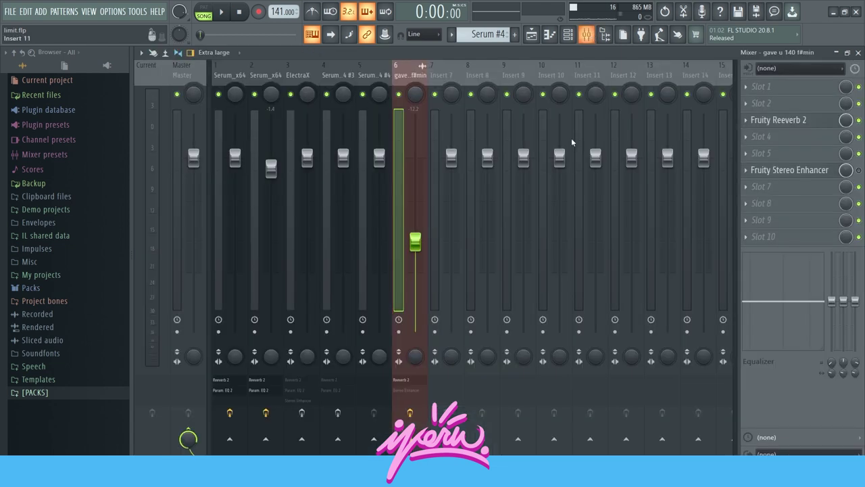
# Open the mixer and inspect the reverb and EQ on the first Serum insert.
pyautogui.click(589, 39)
pyautogui.click(222, 380)
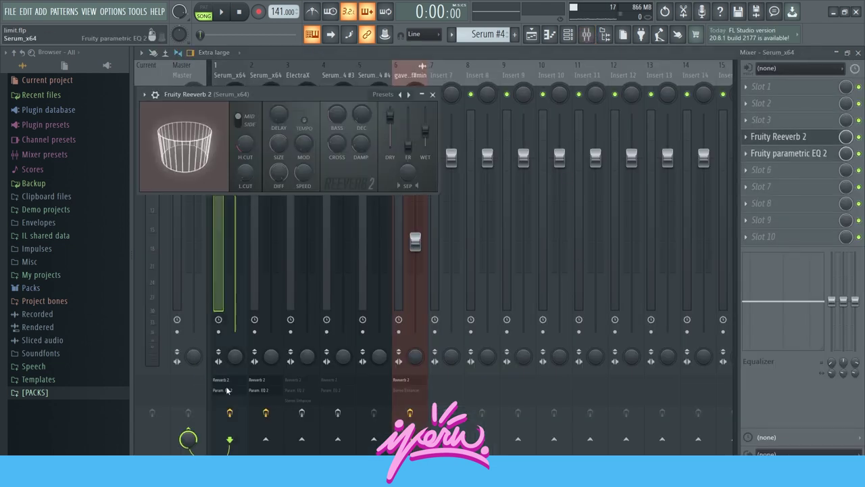
pyautogui.click(432, 94)
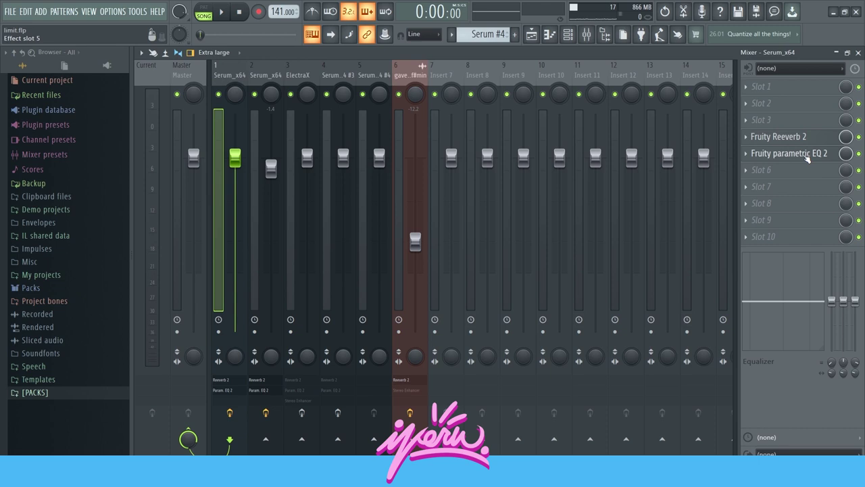
pyautogui.click(771, 153)
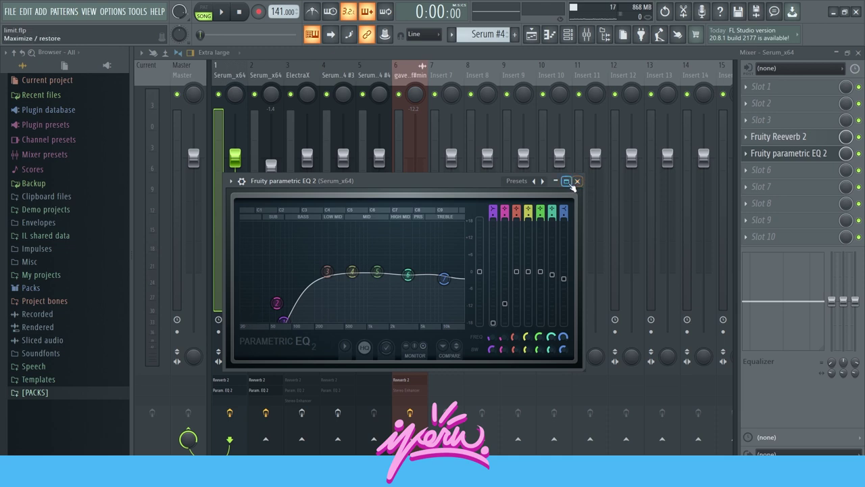
pyautogui.press('Escape')
# Inspect the second Serum insert's EQ and reverb, then select the ElectraX insert.
pyautogui.click(269, 76)
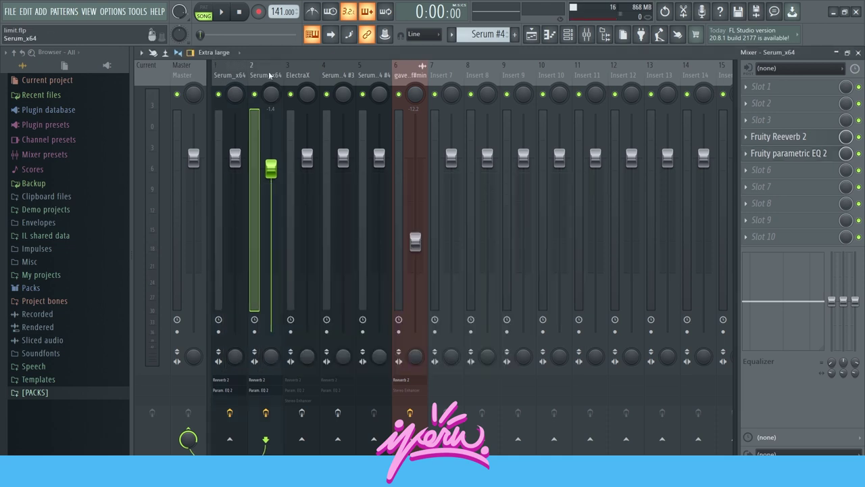
pyautogui.click(781, 154)
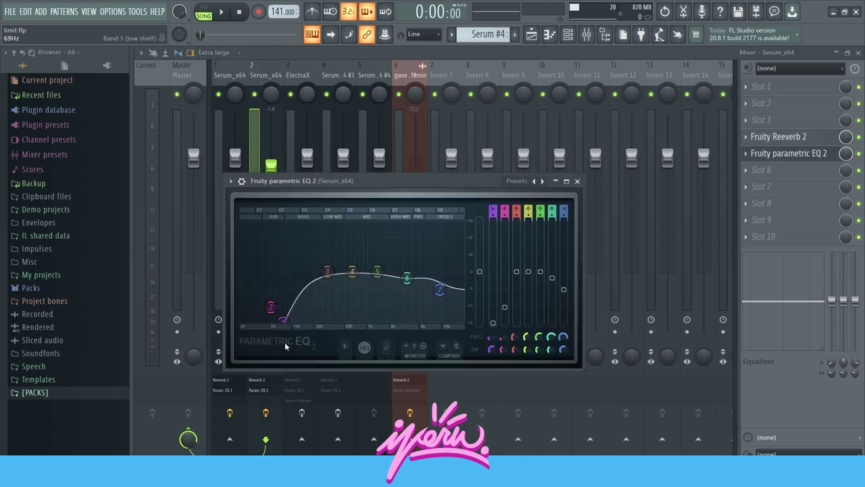
pyautogui.click(778, 137)
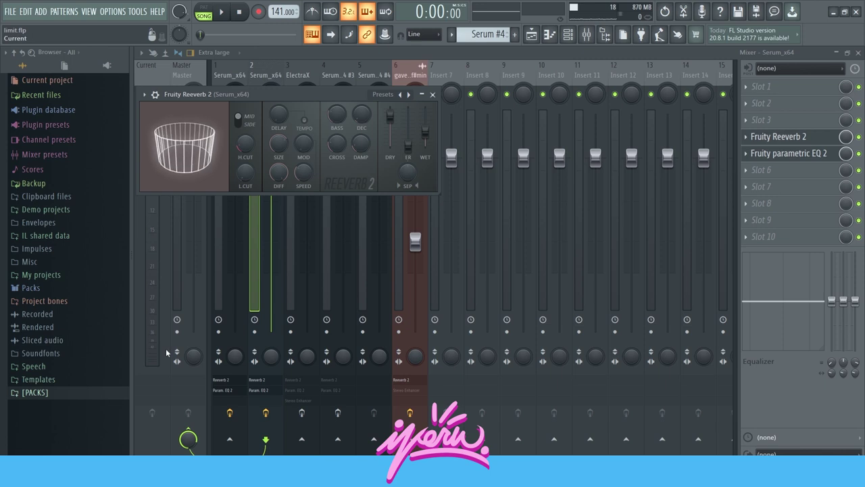
pyautogui.click(433, 94)
pyautogui.click(298, 76)
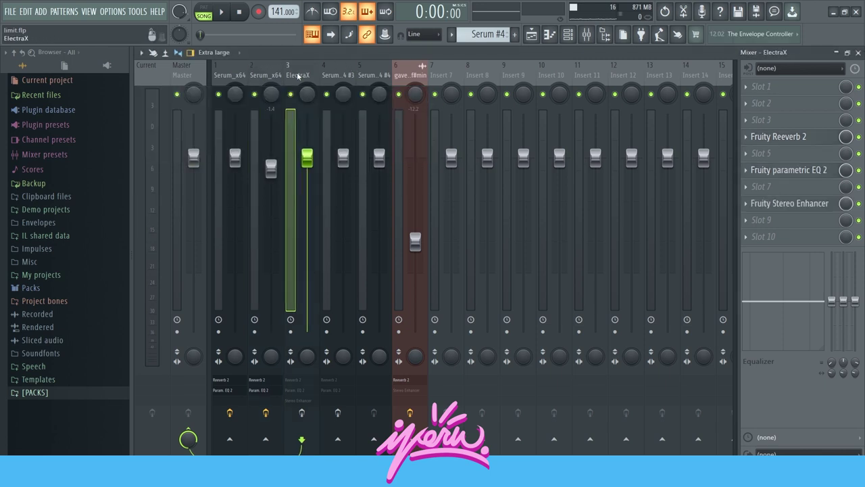
# Check the Fruity Reeverb 2 and Parametric EQ 2 on the ElectraX insert.
pyautogui.click(769, 137)
pyautogui.click(533, 196)
pyautogui.click(788, 170)
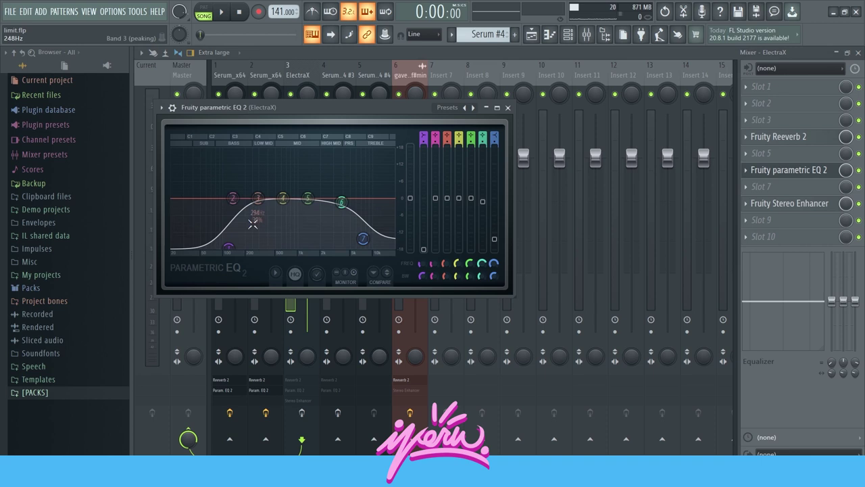
pyautogui.click(509, 107)
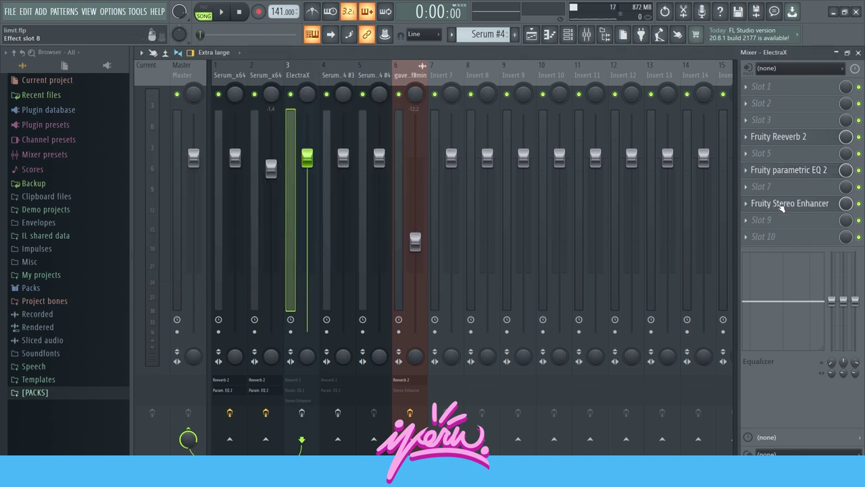
# Load the For strings preset into ElectraX's Fruity Stereo Enhancer.
pyautogui.click(801, 211)
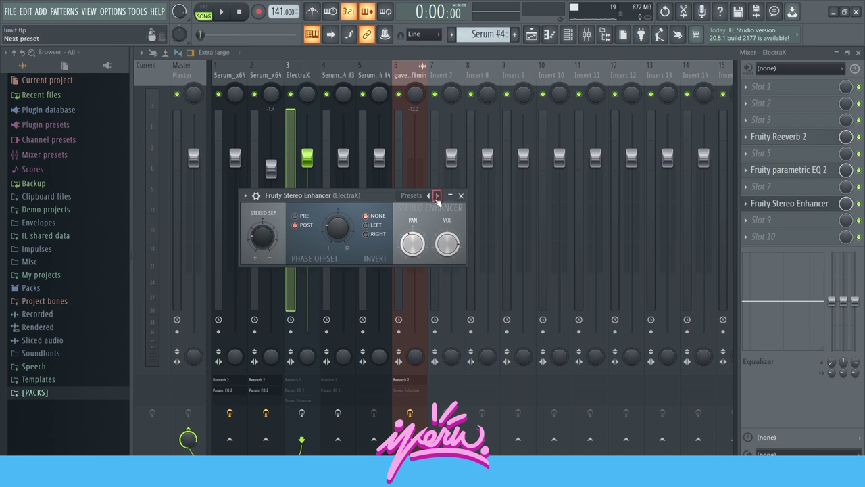
pyautogui.rightClick(436, 195)
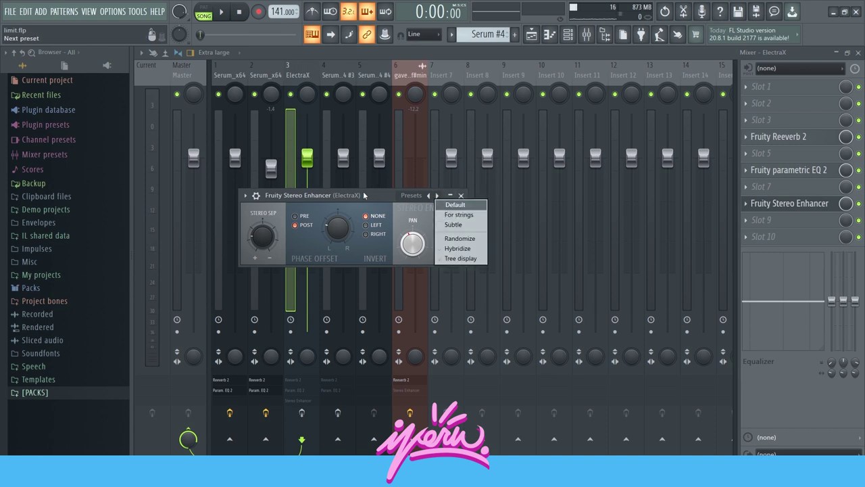
pyautogui.click(471, 215)
pyautogui.click(461, 195)
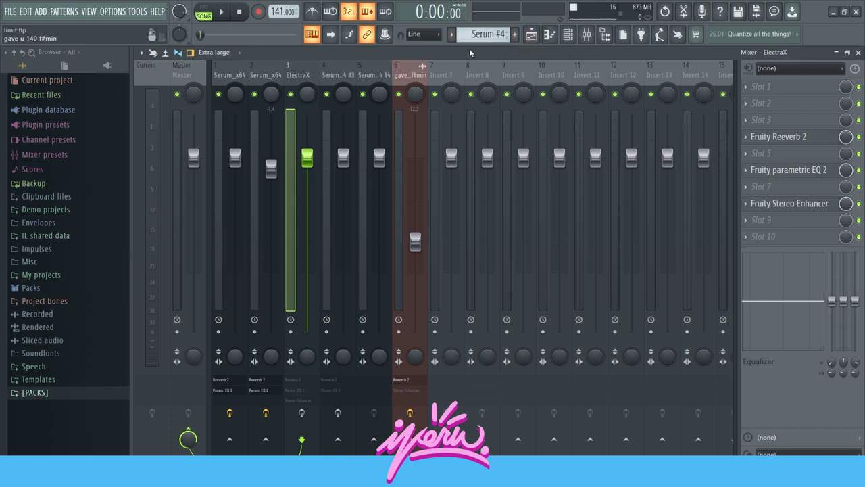
# Show the playlist and open the first Serum synth with its CH - Noisesaw preset.
pyautogui.click(531, 34)
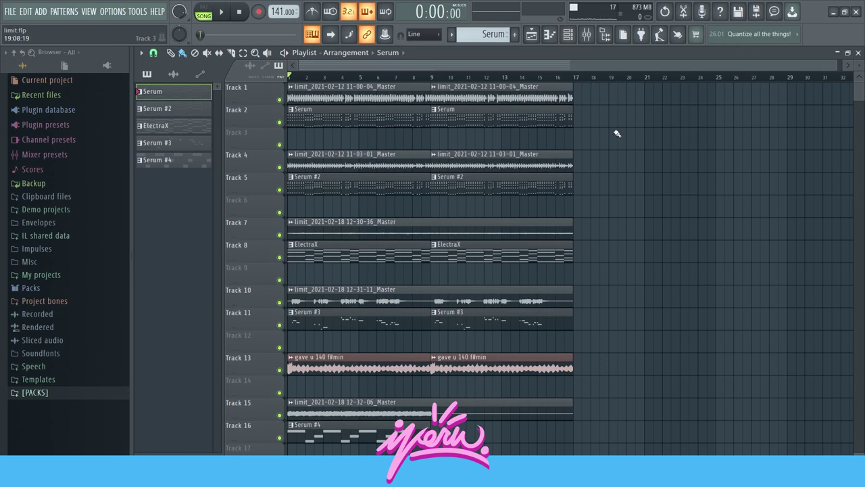
pyautogui.click(569, 35)
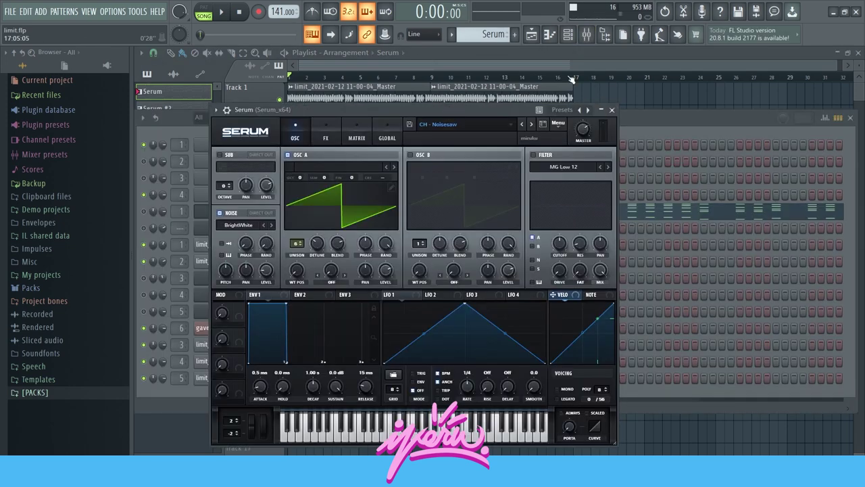
# Step through the Serum #2, #3 and #4 presets, browsing Serum's preset library on the way.
pyautogui.click(611, 109)
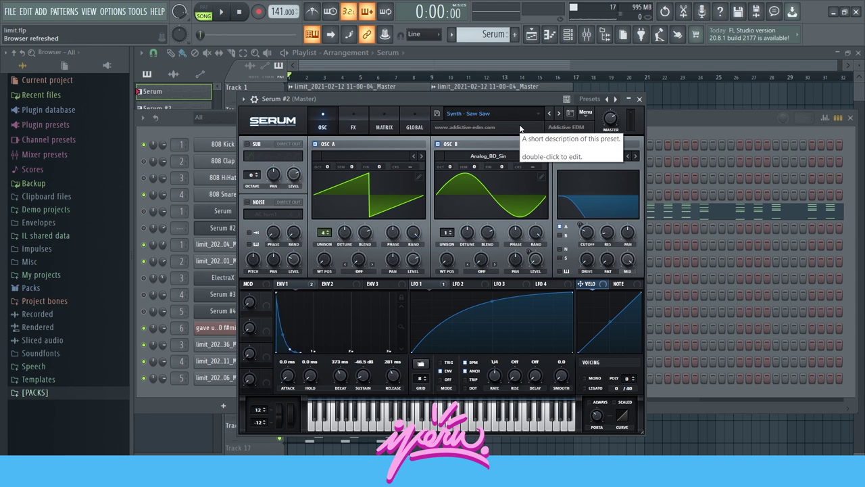
pyautogui.click(638, 99)
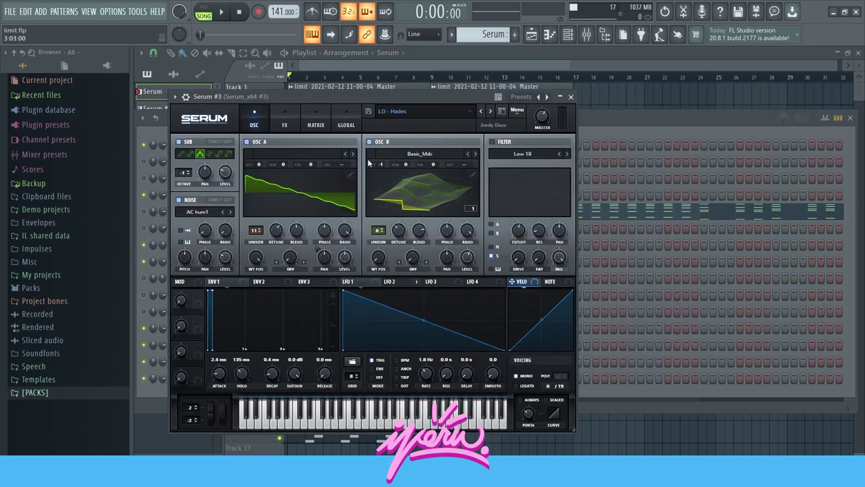
pyautogui.click(425, 108)
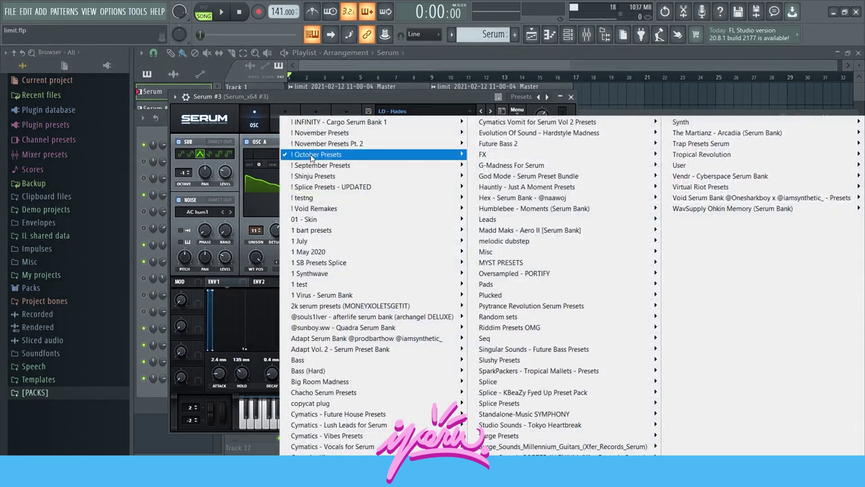
pyautogui.moveTo(313, 157)
pyautogui.moveTo(504, 168)
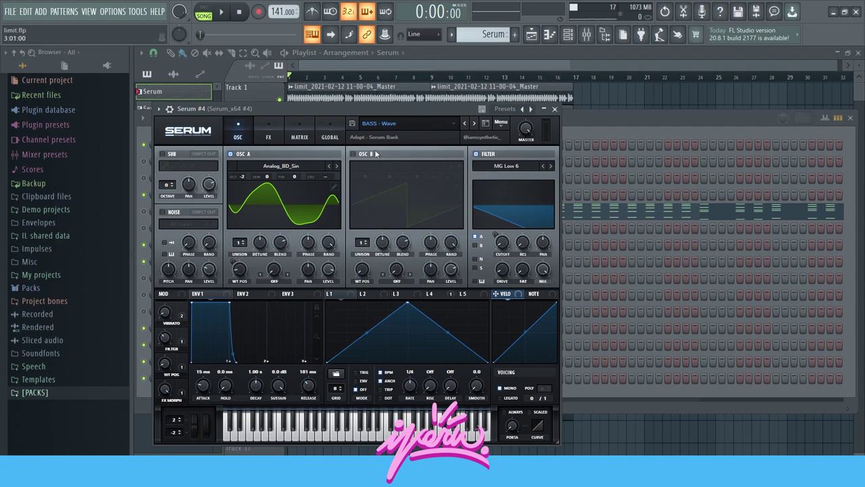
# Close the Serum #4 window and bring the arrangement Playlist back to the front.
pyautogui.click(554, 109)
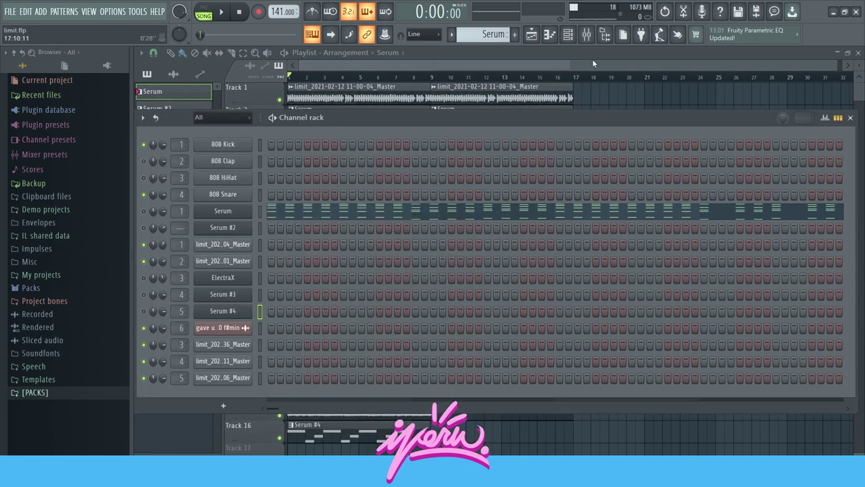
pyautogui.click(591, 57)
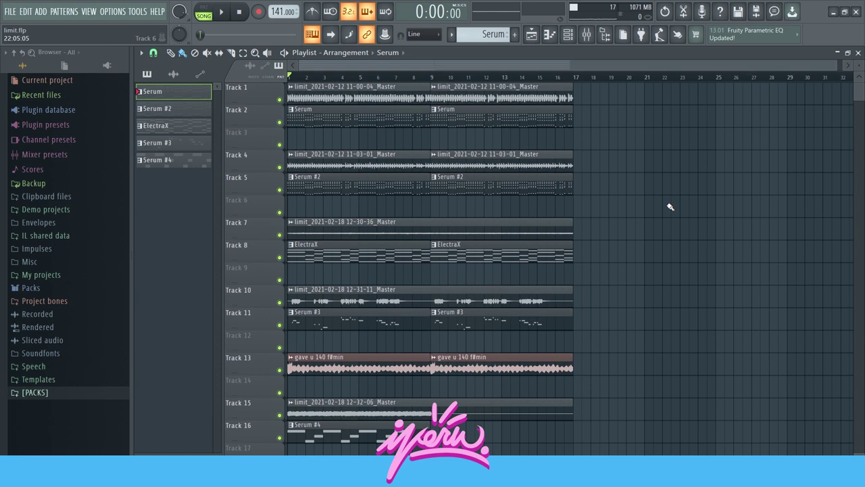